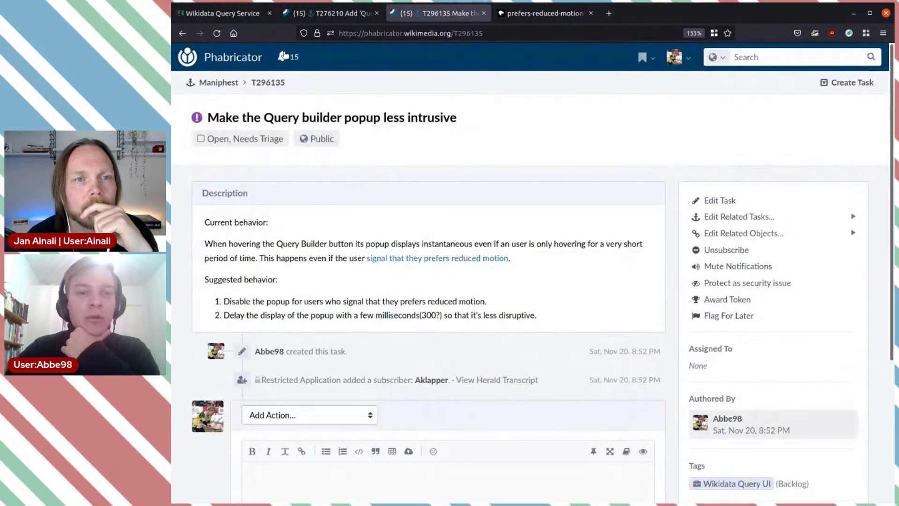
Step: Look through the Phabricator notifications list and close it again
{"action": "left_click", "coordinate": [283, 57]}
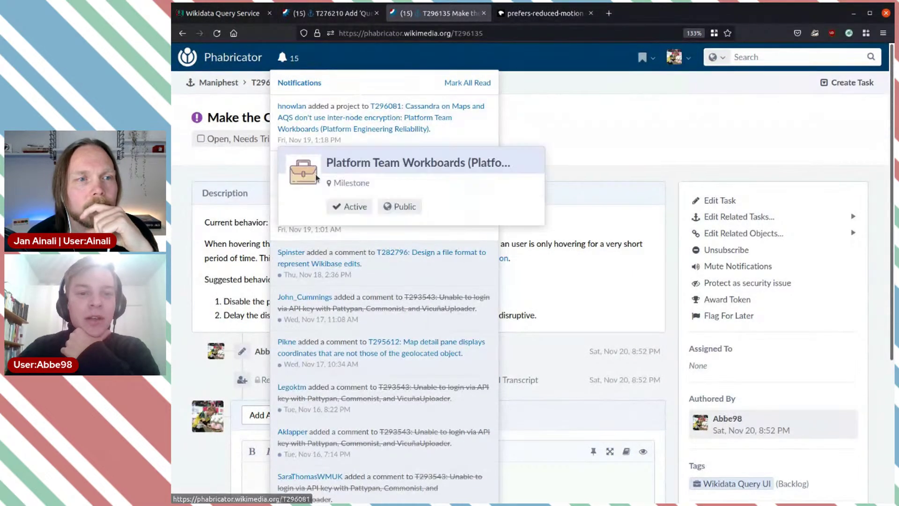
{"action": "mouse_move", "coordinate": [390, 111]}
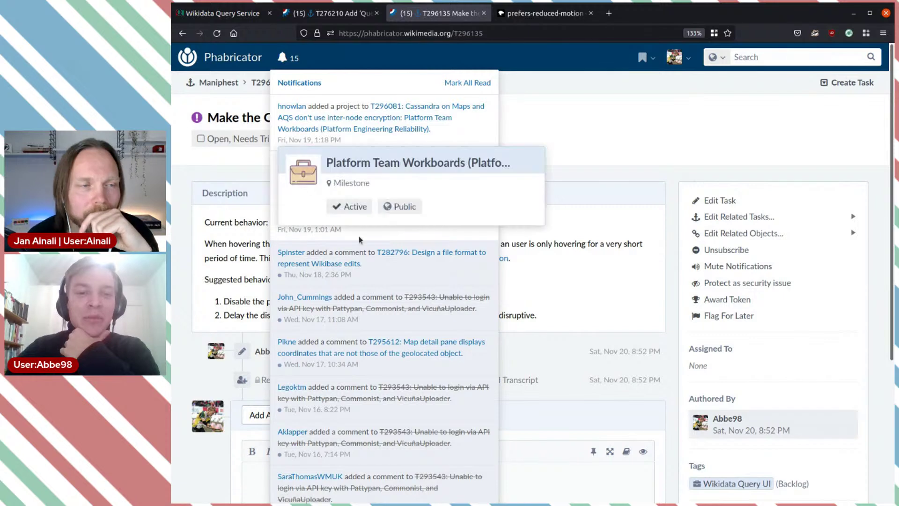
{"action": "left_click", "coordinate": [590, 230]}
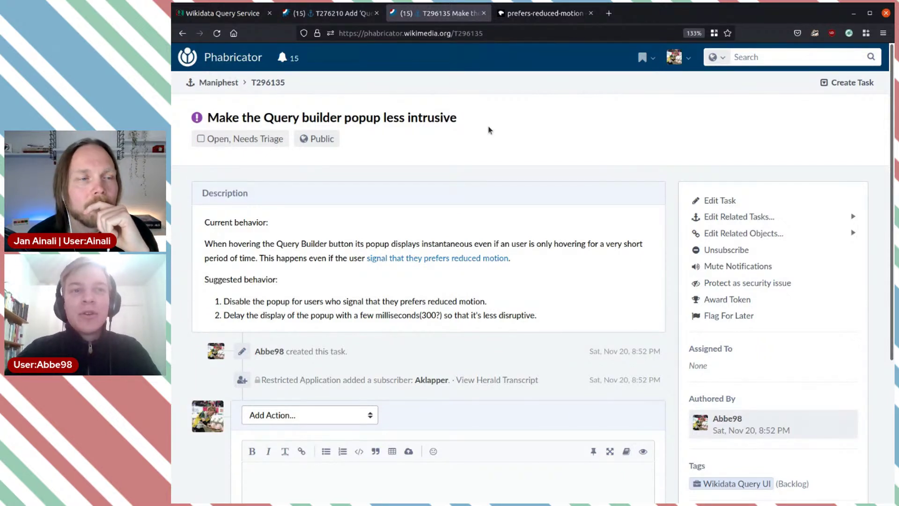
Step: Review the Wikidata Query Service page, the Query Builder button task T276210 and the suggested behavior in task T296135
{"action": "left_click", "coordinate": [340, 13]}
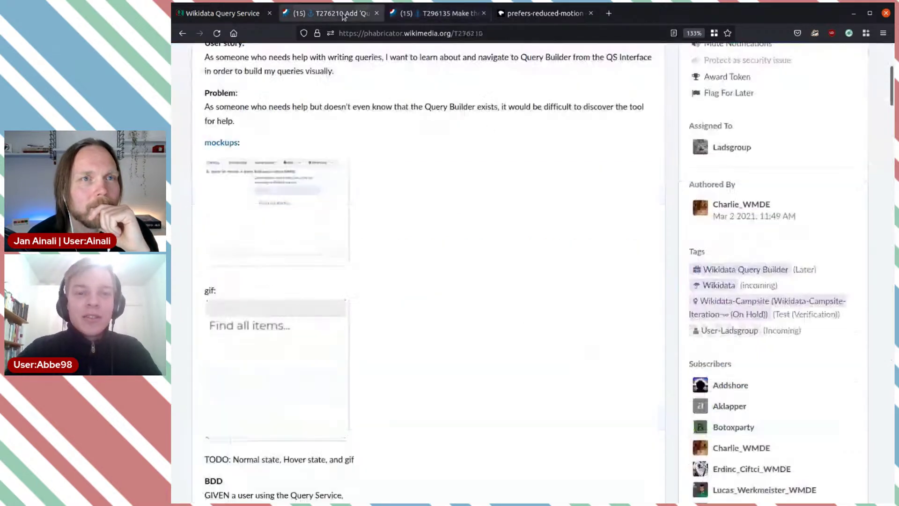
{"action": "left_click", "coordinate": [243, 13]}
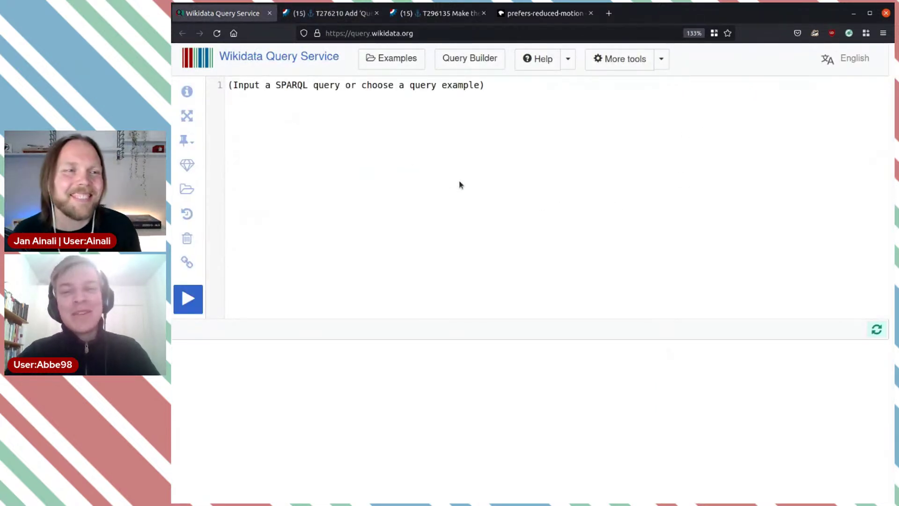
{"action": "left_click", "coordinate": [374, 13]}
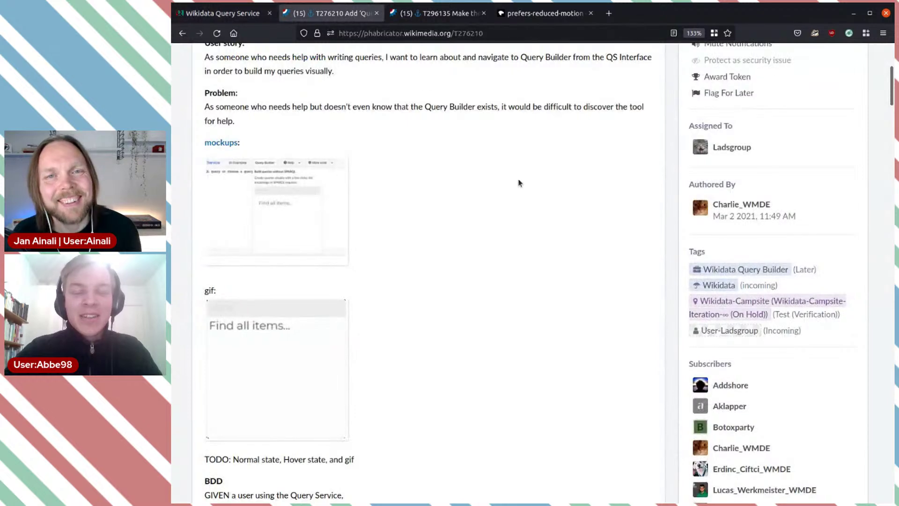
{"action": "left_click", "coordinate": [440, 13]}
{"action": "scroll", "coordinate": [508, 126], "scroll_direction": "down", "scroll_amount": 4}
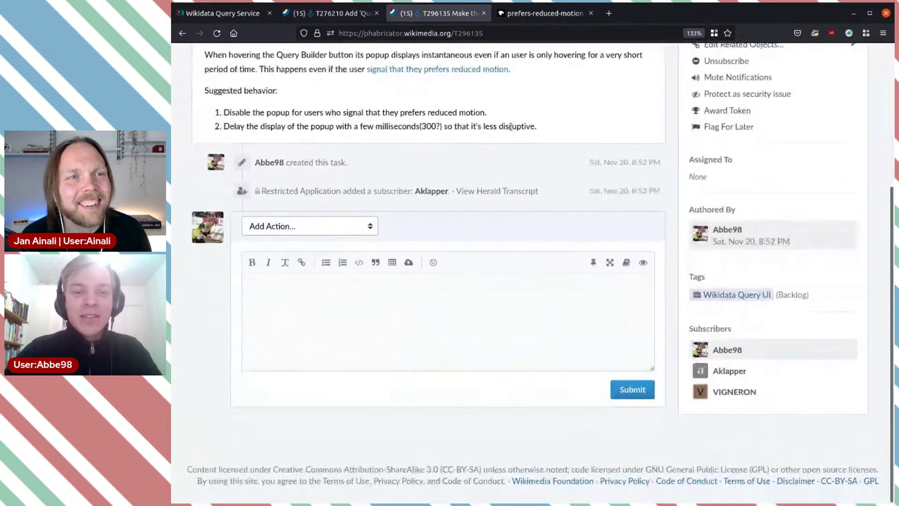
{"action": "left_click_drag", "start_coordinate": [487, 114], "coordinate": [235, 106]}
{"action": "left_click", "coordinate": [235, 106]}
{"action": "scroll", "coordinate": [506, 112], "scroll_direction": "up", "scroll_amount": 5}
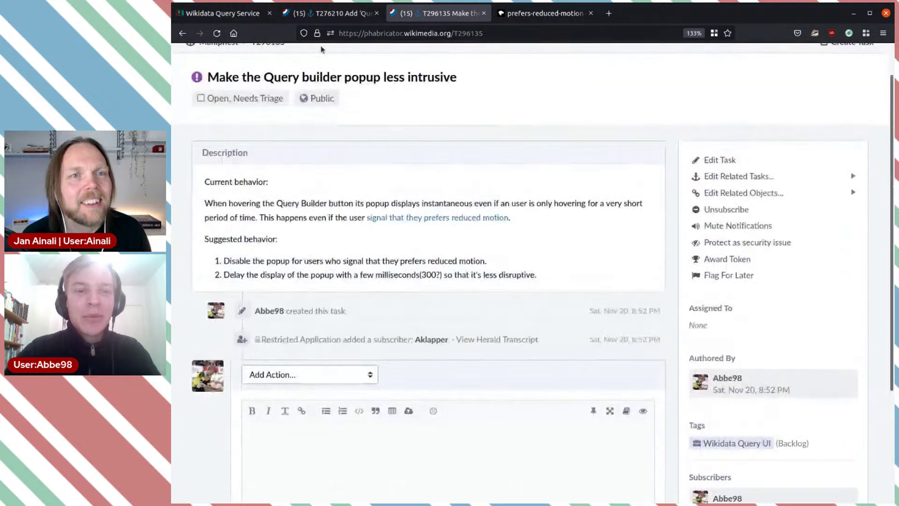
{"action": "left_click", "coordinate": [222, 13]}
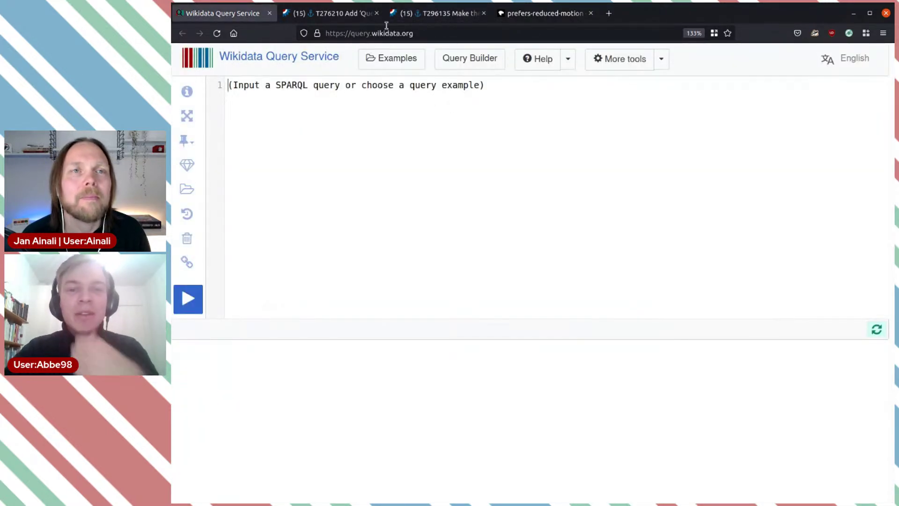
{"action": "left_click", "coordinate": [343, 17]}
{"action": "key", "text": "ctrl+Tab"}
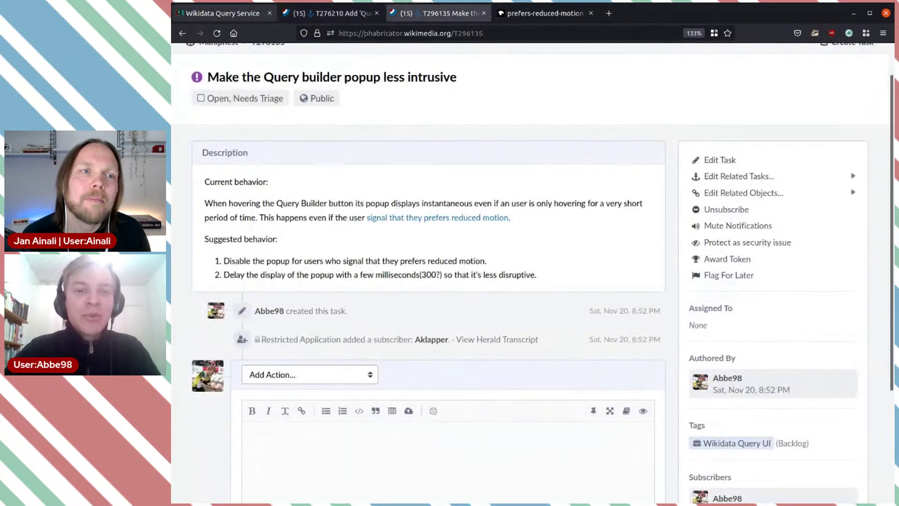
{"action": "left_click", "coordinate": [238, 14]}
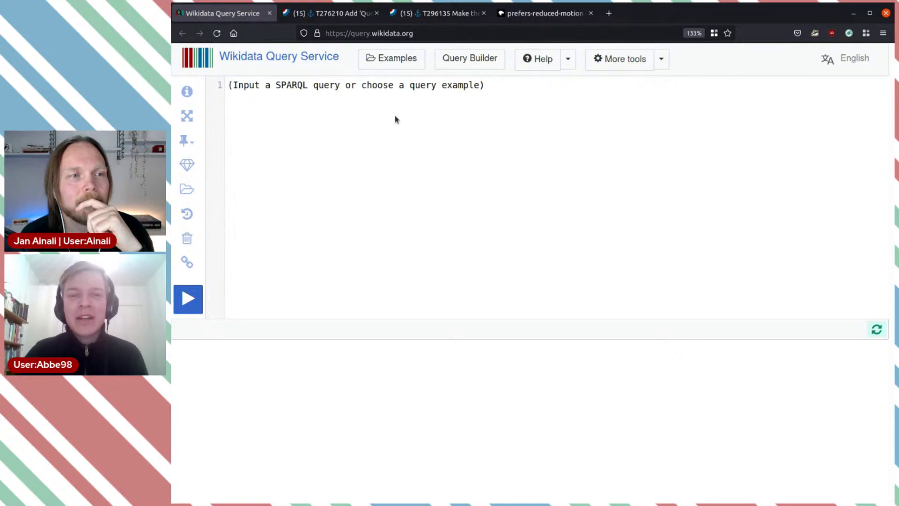
{"action": "left_click", "coordinate": [335, 13]}
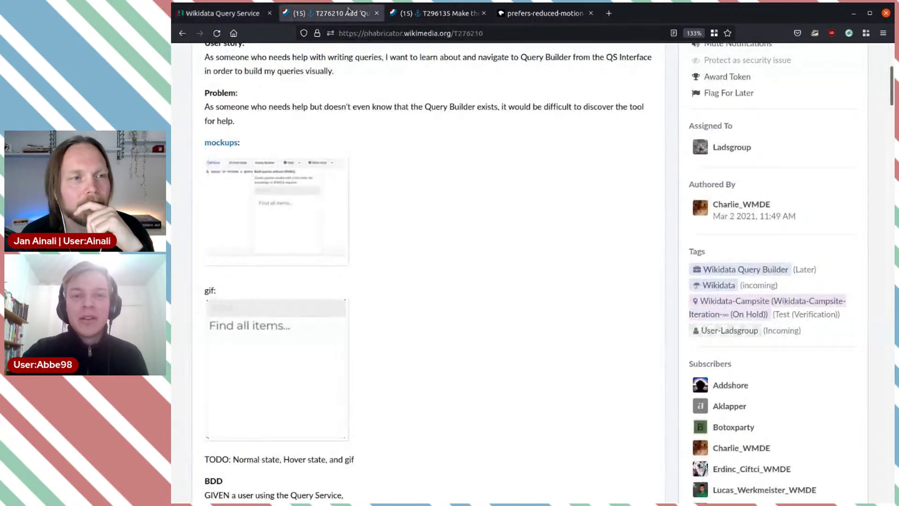
{"action": "left_click", "coordinate": [428, 15]}
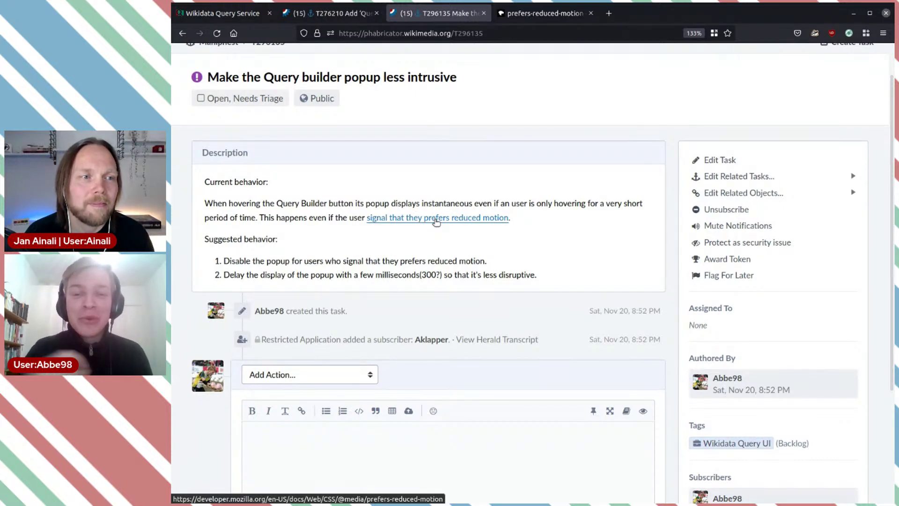
Step: Copy the task ID T276210 from the top of the resolved Query Builder button and tooltip task
{"action": "left_click", "coordinate": [327, 14]}
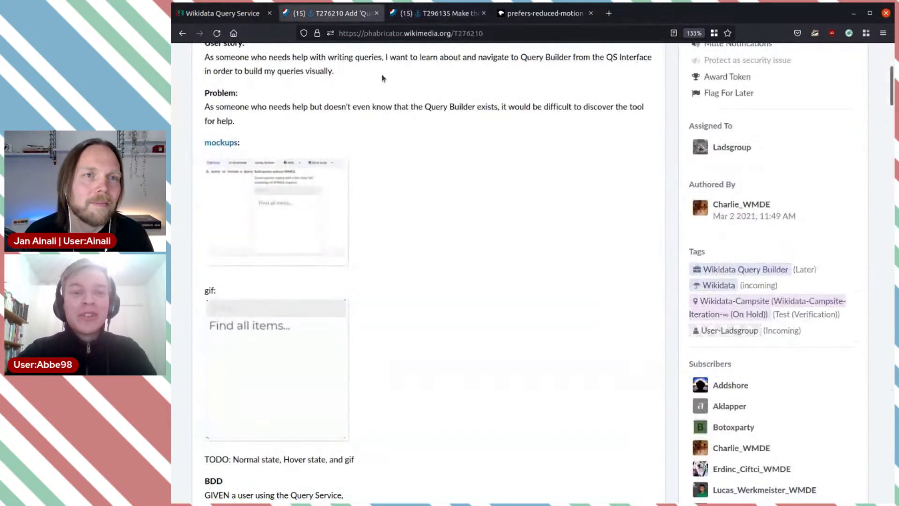
{"action": "scroll", "coordinate": [468, 131], "scroll_direction": "up", "scroll_amount": 5}
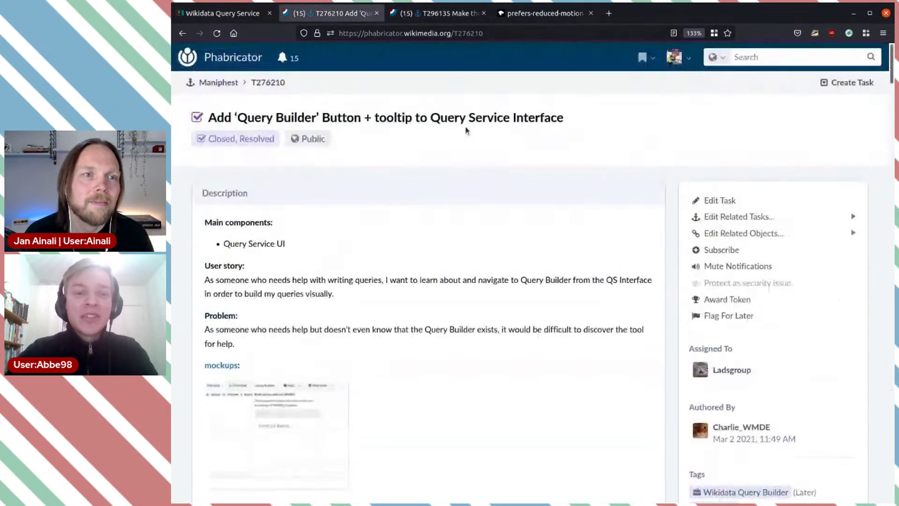
{"action": "triple_click", "coordinate": [294, 87]}
{"action": "left_click", "coordinate": [276, 84]}
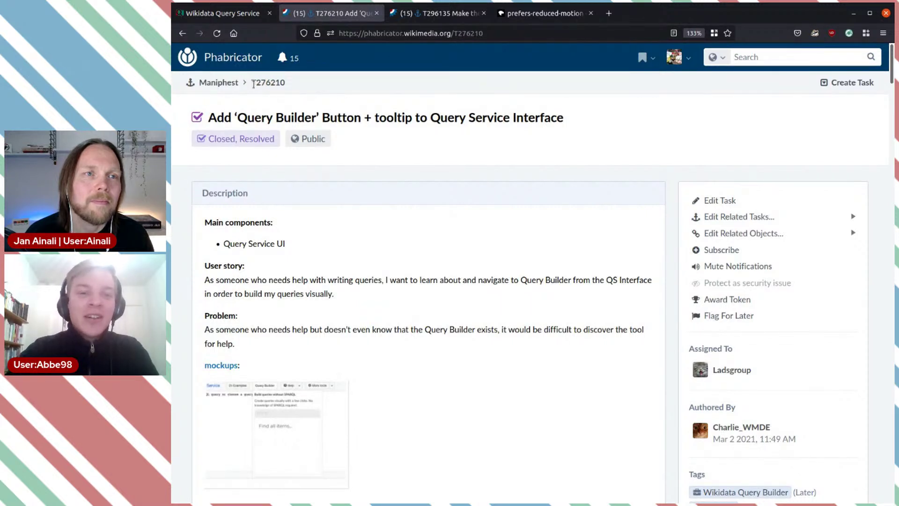
{"action": "left_click_drag", "start_coordinate": [252, 85], "coordinate": [283, 84]}
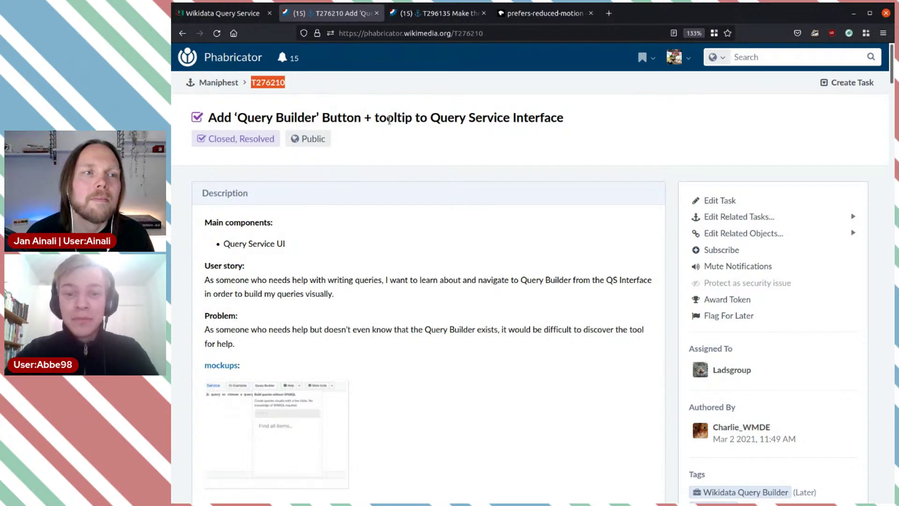
Step: Edit task T296135 and insert the reference "(T276210)" directly after "Query Builder button" in the description
{"action": "left_click", "coordinate": [438, 19]}
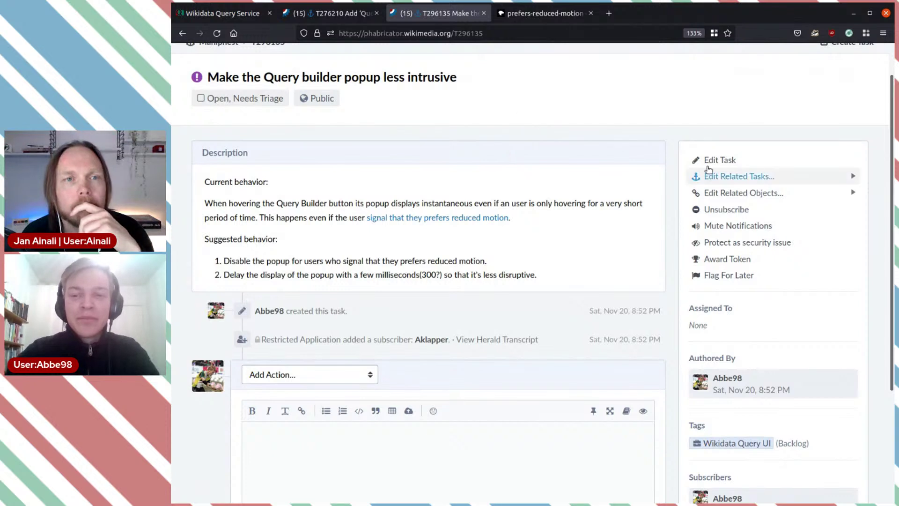
{"action": "left_click", "coordinate": [768, 178]}
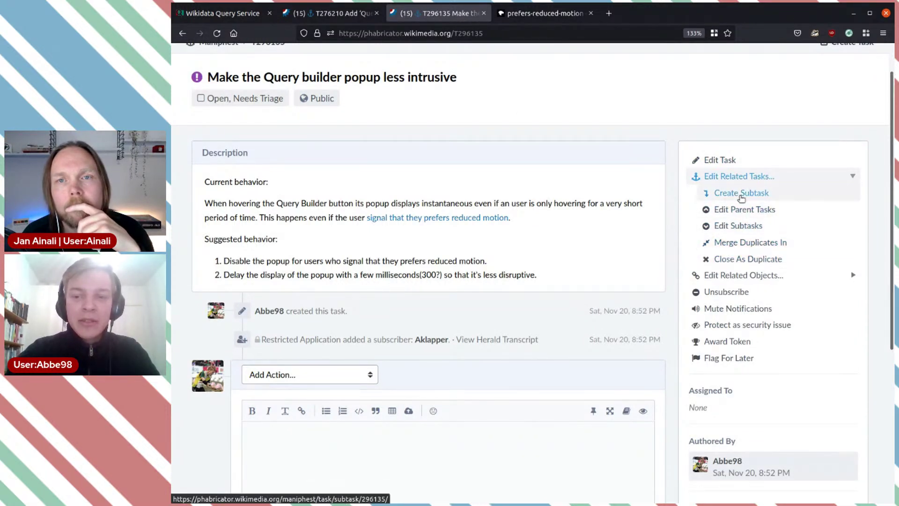
{"action": "left_click", "coordinate": [725, 160]}
{"action": "scroll", "coordinate": [505, 273], "scroll_direction": "down", "scroll_amount": 3}
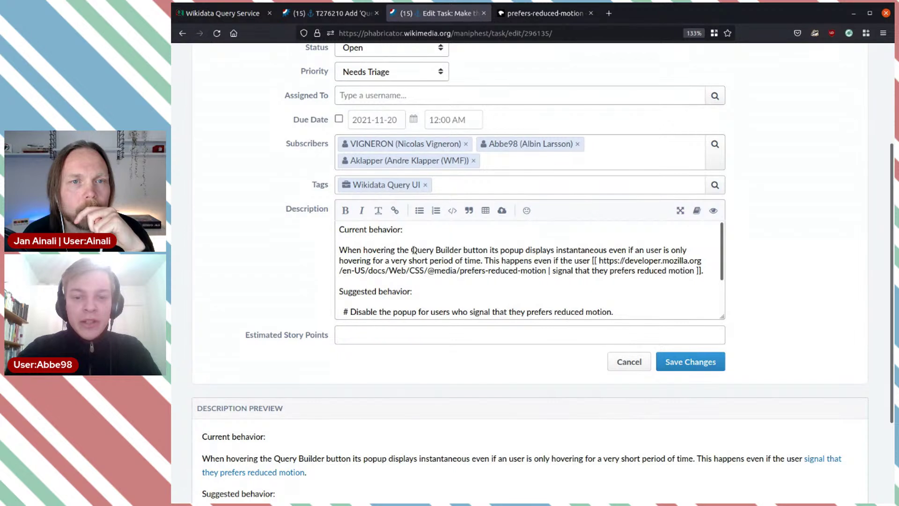
{"action": "left_click", "coordinate": [487, 251]}
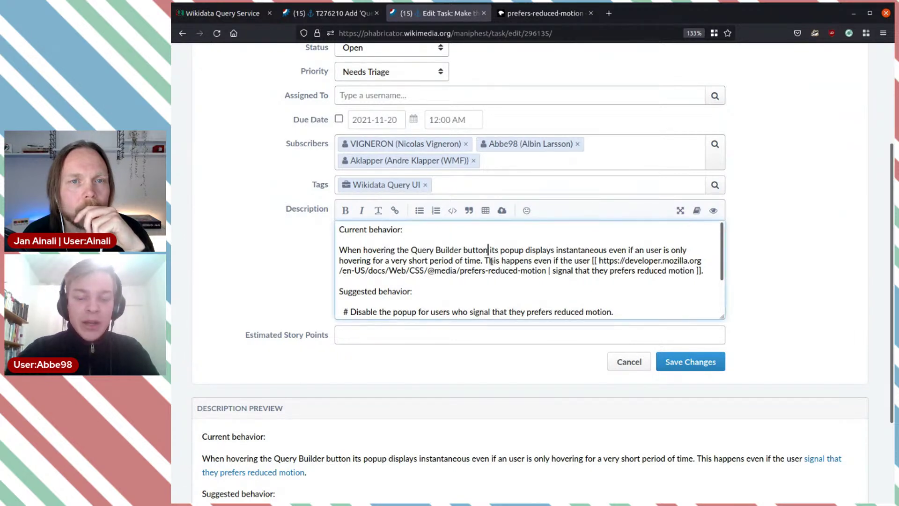
{"action": "type", "text": "()"}
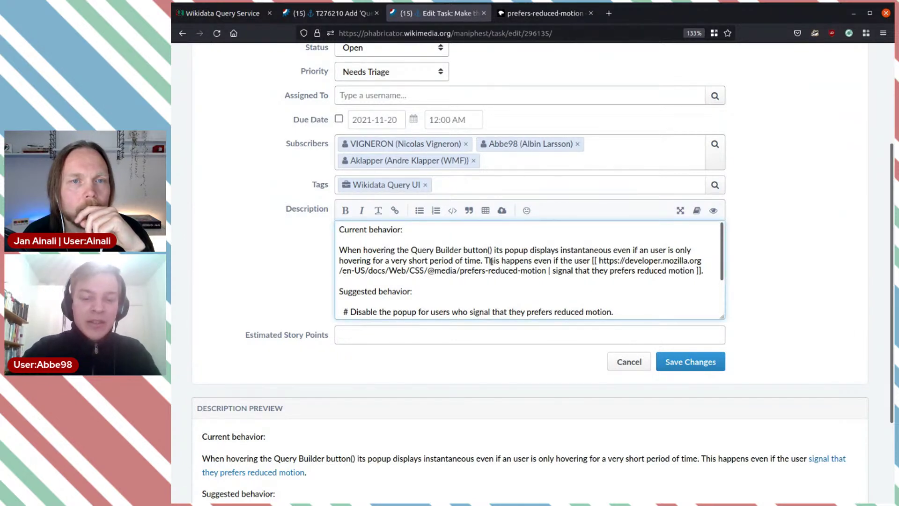
{"action": "type", "text": "T276210"}
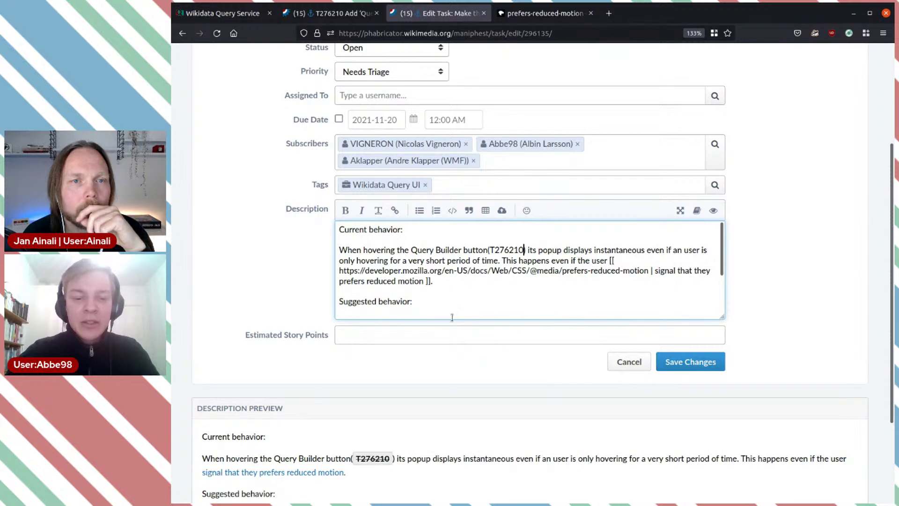
Step: Check the task reference in the description preview and save the changes to the task
{"action": "scroll", "coordinate": [505, 381], "scroll_direction": "down", "scroll_amount": 2}
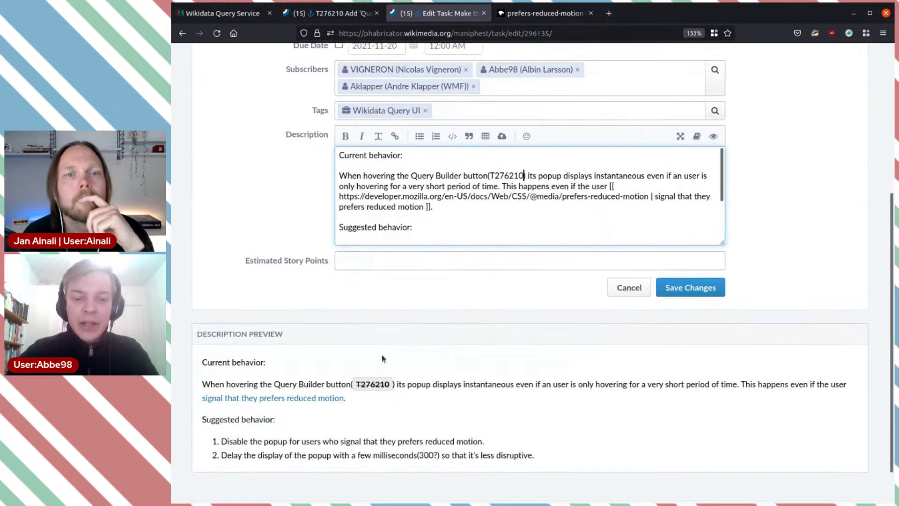
{"action": "mouse_move", "coordinate": [379, 374]}
{"action": "scroll", "coordinate": [532, 411], "scroll_direction": "down", "scroll_amount": 1}
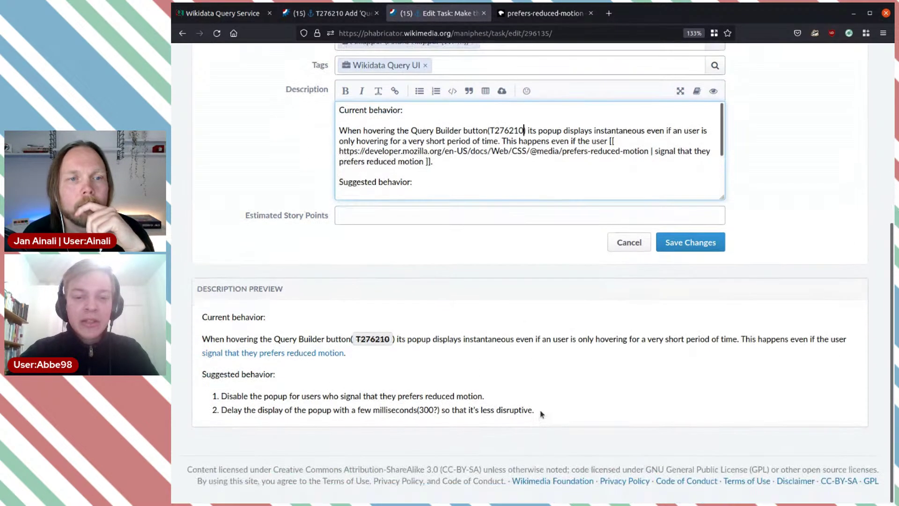
{"action": "mouse_move", "coordinate": [377, 341]}
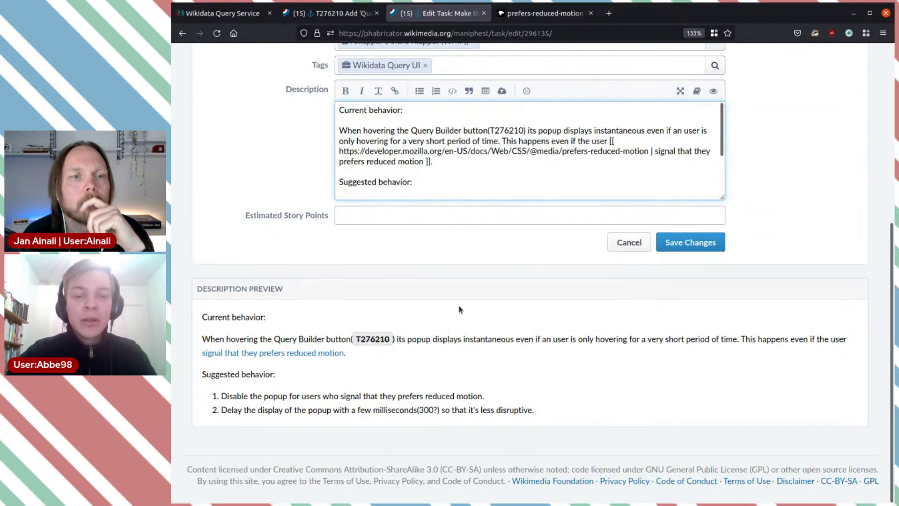
{"action": "left_click", "coordinate": [707, 243]}
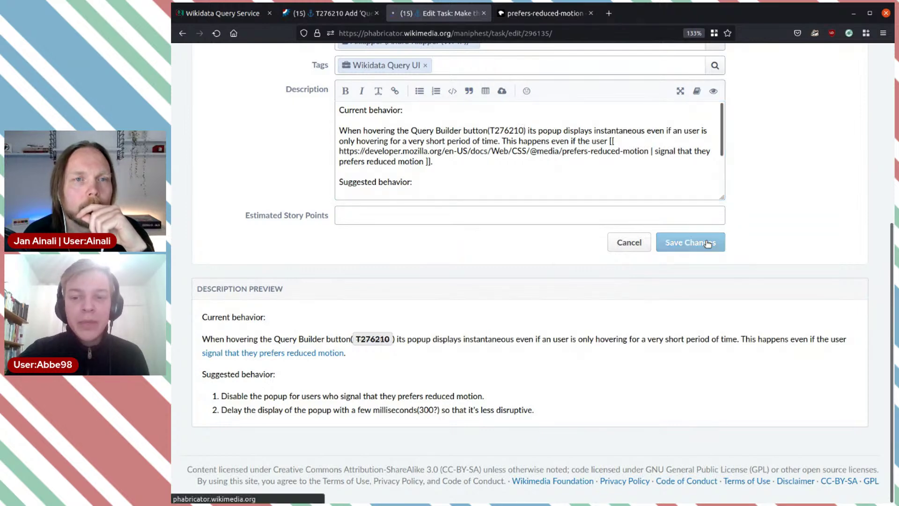
Step: Reload task T276210, check the end of its activity timeline for the mention of T296135, and return to T296135
{"action": "left_click", "coordinate": [346, 16]}
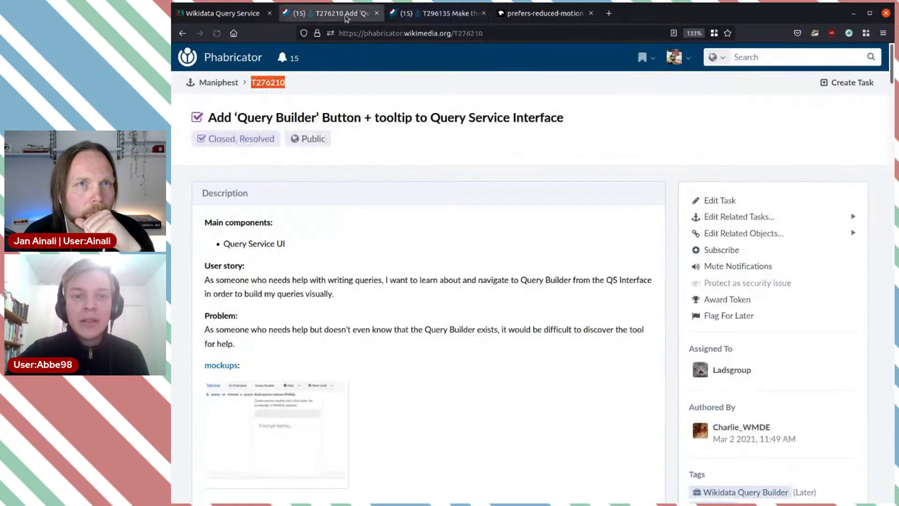
{"action": "left_click", "coordinate": [217, 37]}
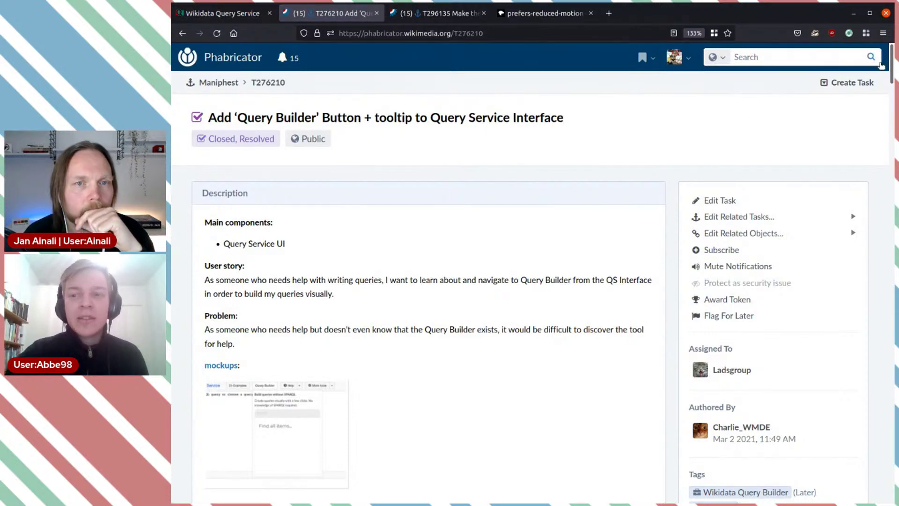
{"action": "left_click_drag", "start_coordinate": [893, 69], "coordinate": [875, 478]}
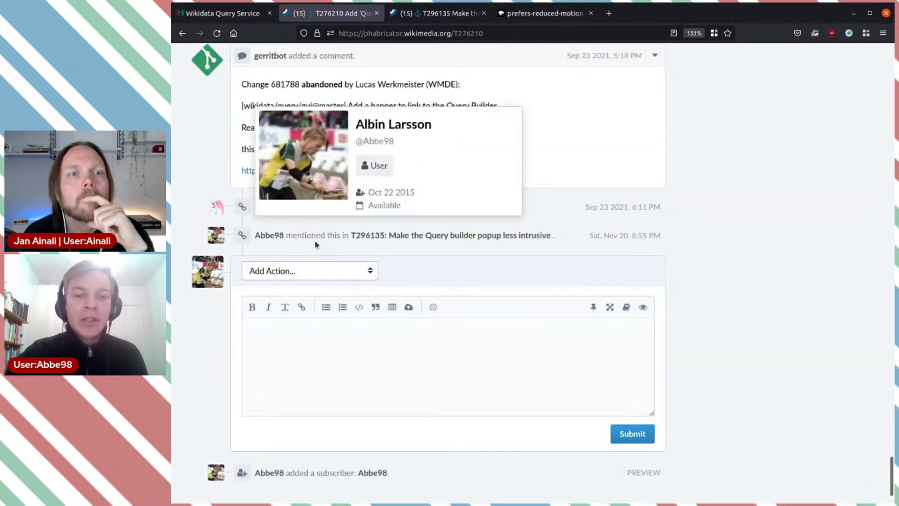
{"action": "mouse_move", "coordinate": [361, 243]}
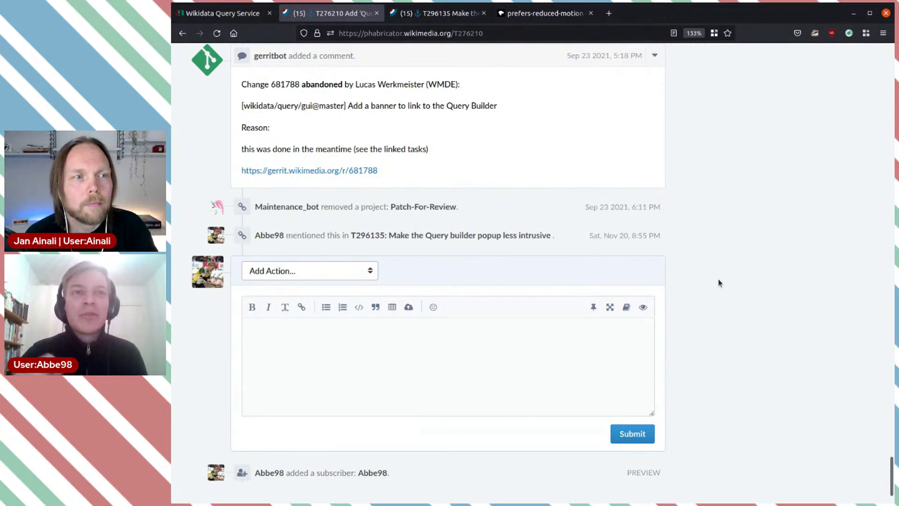
{"action": "left_click", "coordinate": [436, 22]}
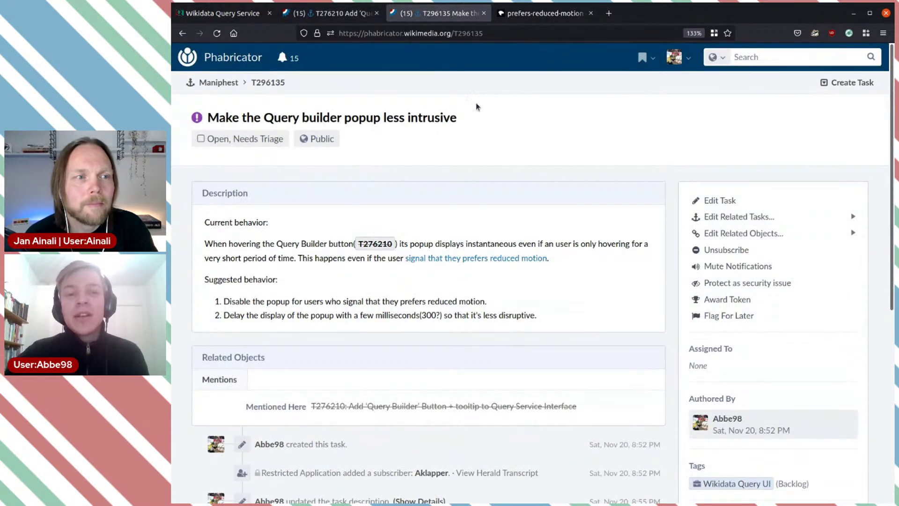